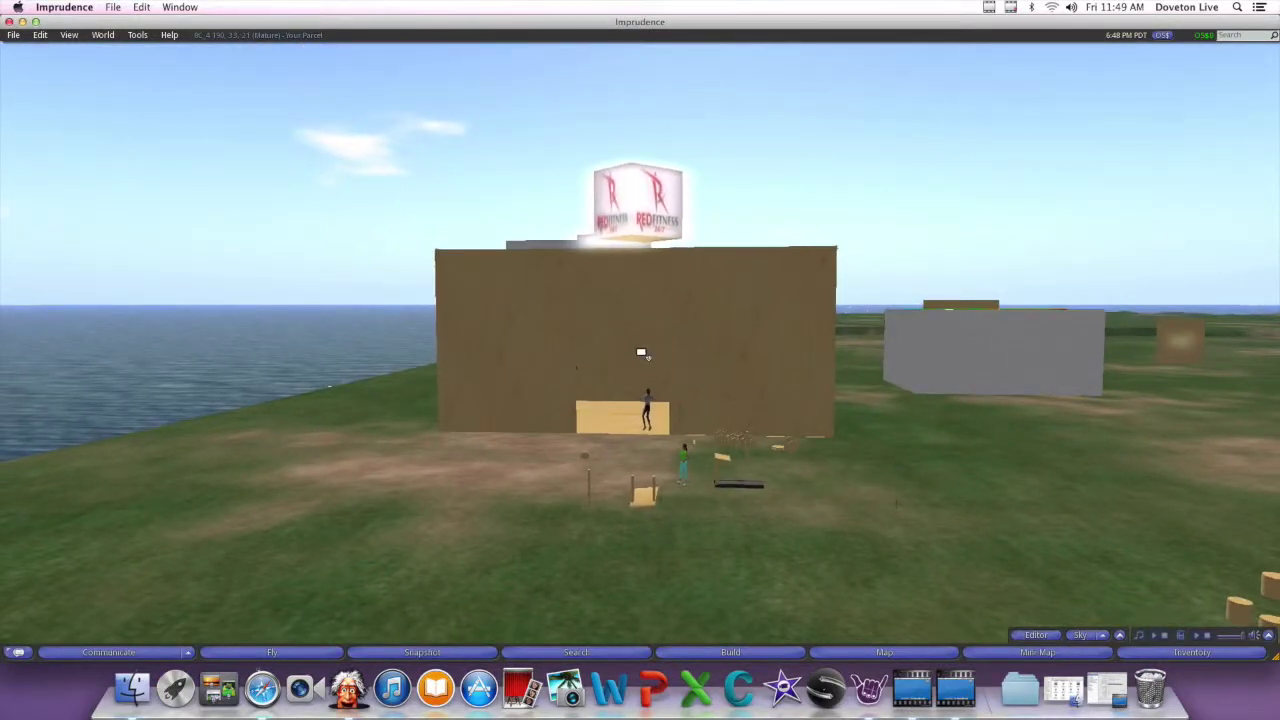
Approach the gym's wooden wall, pull back, then tilt down over the outdoor treadmill
{"action": "key", "text": "Up"}
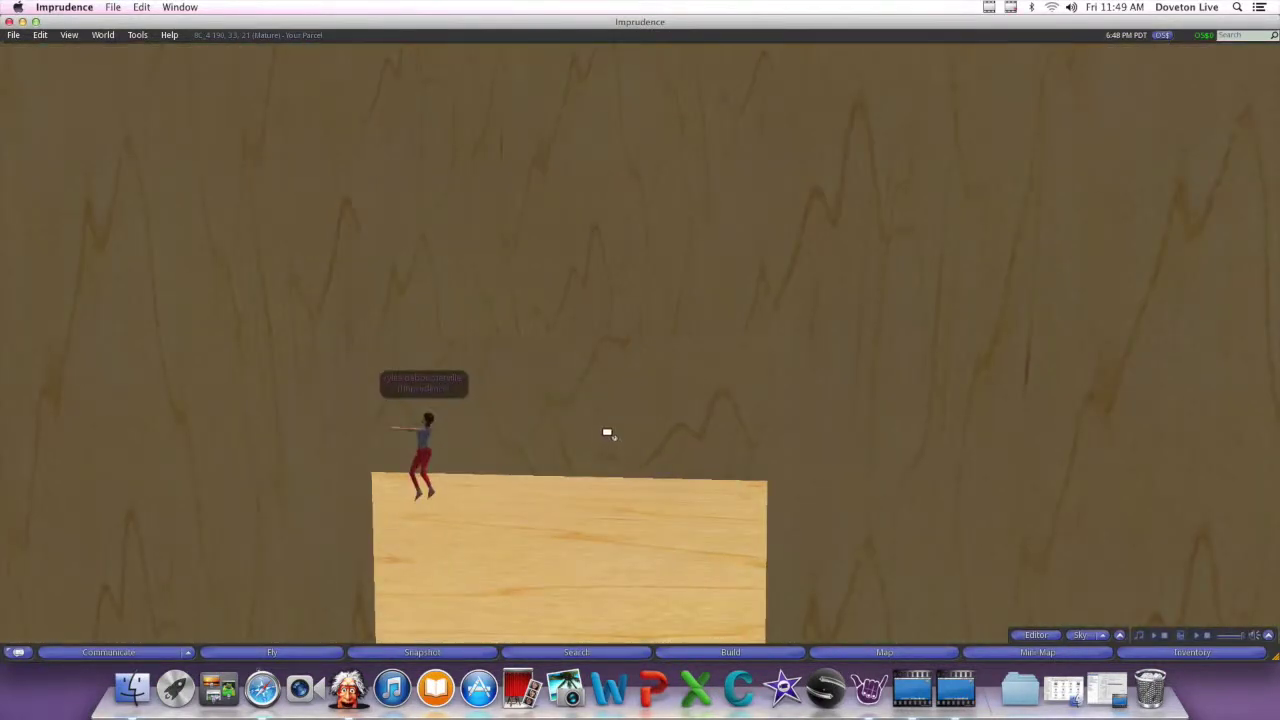
{"action": "key", "text": "Escape"}
{"action": "scroll", "coordinate": [657, 430], "scroll_direction": "up", "scroll_amount": 3}
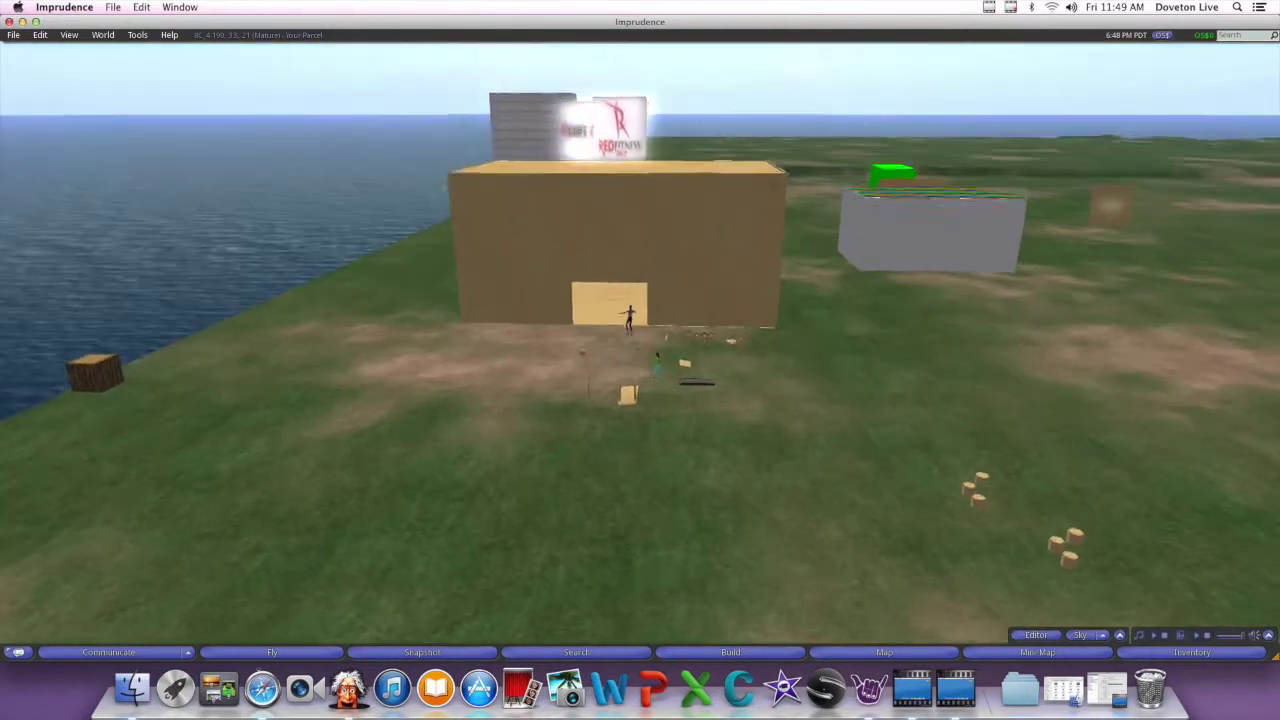
{"action": "scroll", "coordinate": [661, 345], "scroll_direction": "up", "scroll_amount": 3}
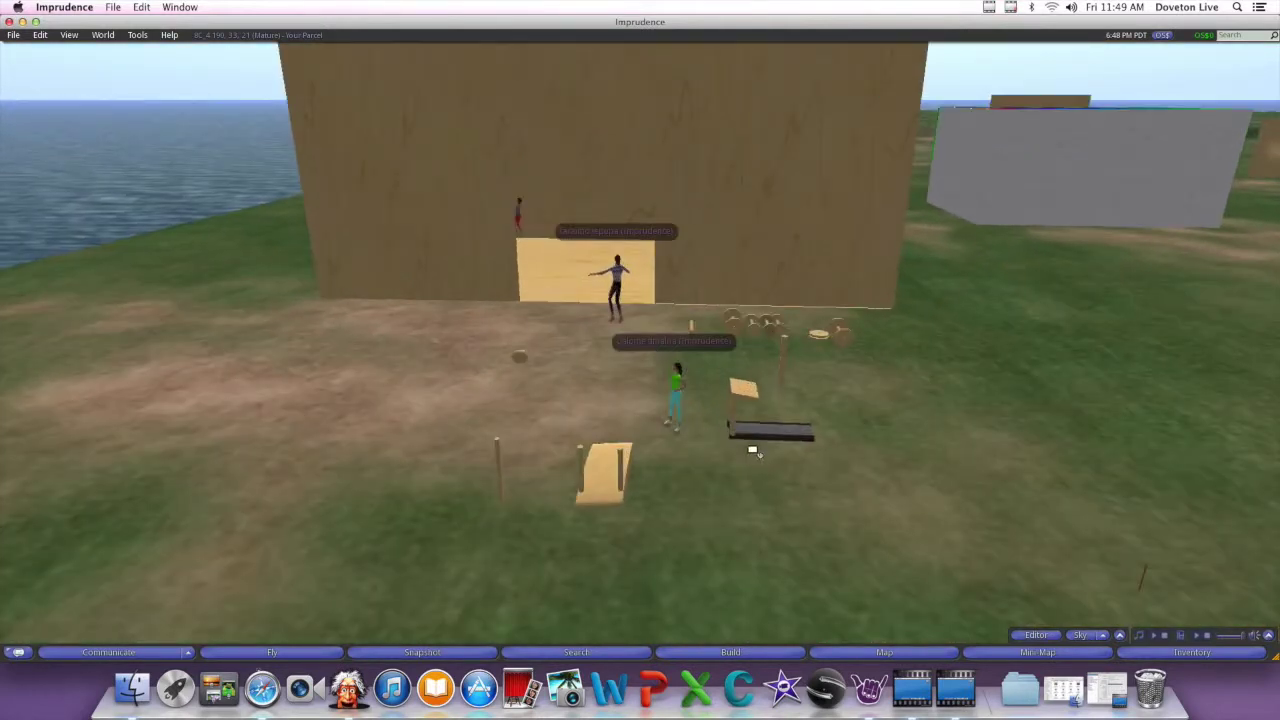
{"action": "scroll", "coordinate": [651, 337], "scroll_direction": "up", "scroll_amount": 3}
{"action": "scroll", "coordinate": [651, 340], "scroll_direction": "up", "scroll_amount": 3}
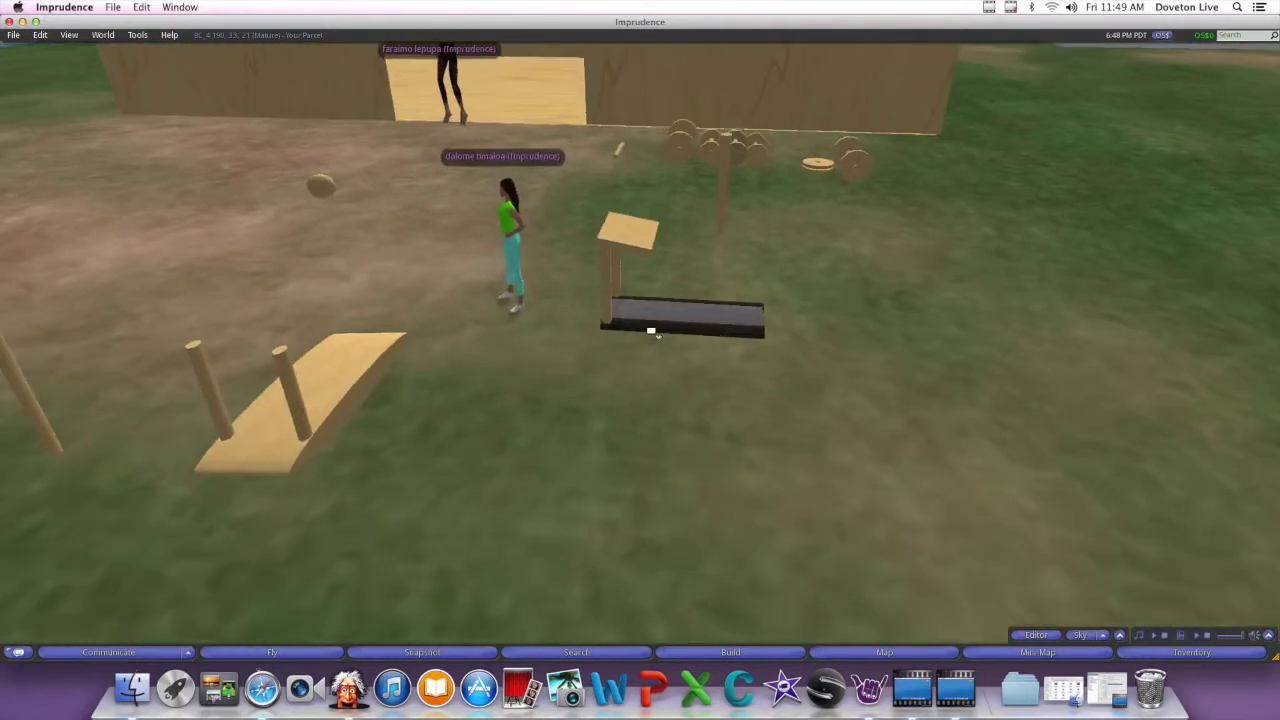
{"action": "mouse_move", "coordinate": [651, 333]}
{"action": "left_mouse_down", "text": "ctrl+alt"}
{"action": "mouse_move", "coordinate": [651, 250]}
{"action": "mouse_move", "coordinate": [651, 400]}
{"action": "mouse_move", "coordinate": [590, 400]}
{"action": "mouse_move", "coordinate": [830, 400]}
{"action": "left_mouse_up", "text": "ctrl+alt"}
{"action": "scroll", "coordinate": [480, 272], "scroll_direction": "down", "scroll_amount": 5}
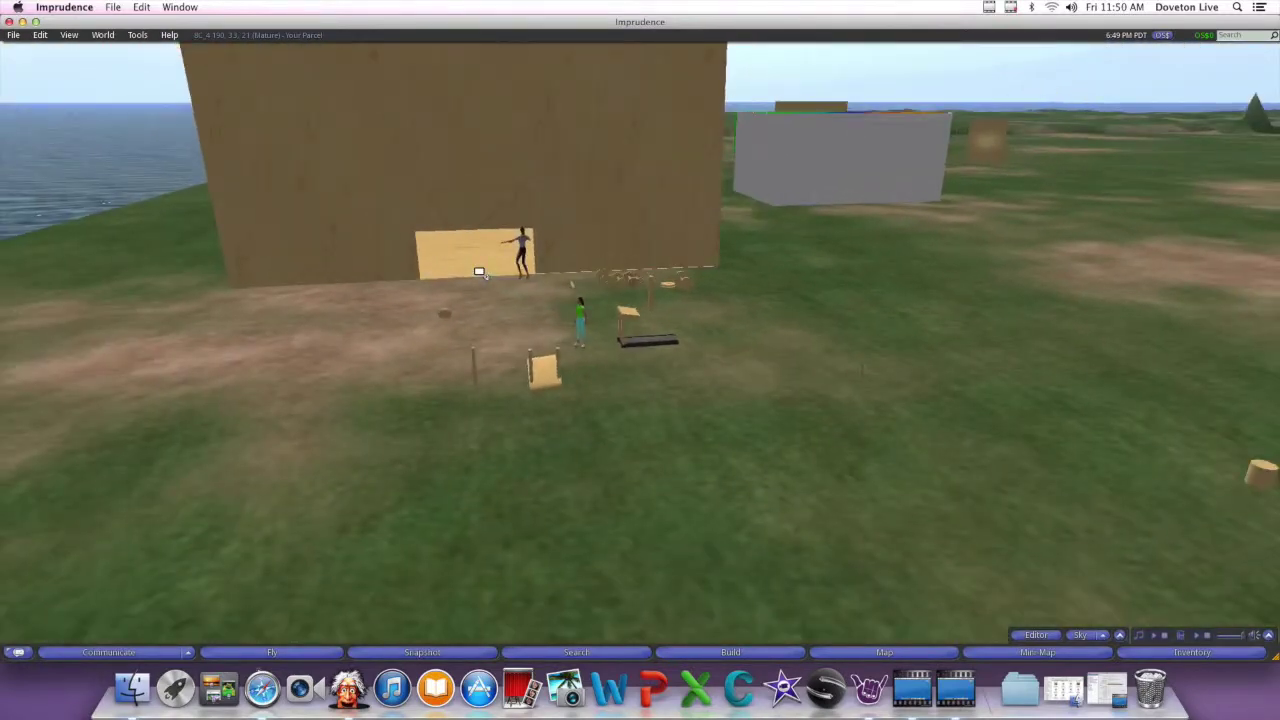
{"action": "scroll", "coordinate": [480, 272], "scroll_direction": "down", "scroll_amount": 3}
Orbit out past the EB GAMES build and sea, then back to the gym front
{"action": "left_click_drag", "start_coordinate": [480, 272], "coordinate": [640, 272], "text": "ctrl+alt"}
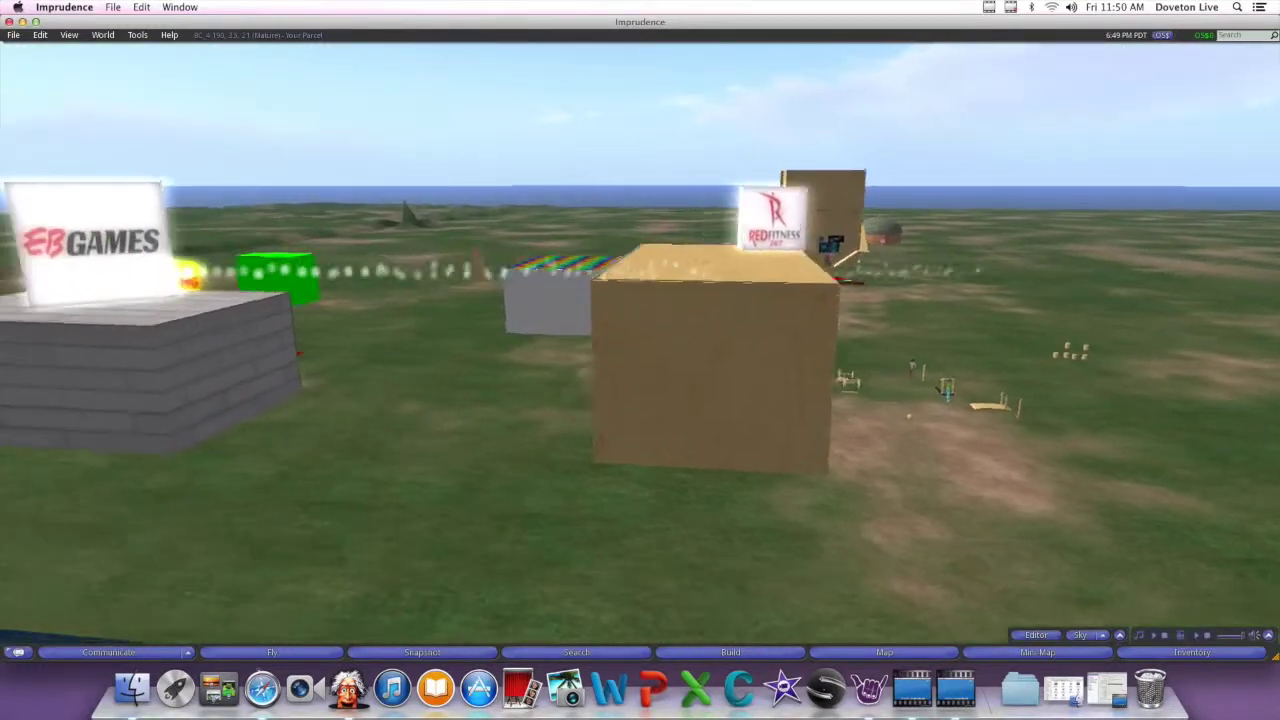
{"action": "mouse_move", "coordinate": [686, 377]}
{"action": "left_mouse_down", "text": "ctrl+alt"}
{"action": "mouse_move", "coordinate": [698, 260]}
{"action": "mouse_move", "coordinate": [636, 347]}
{"action": "left_mouse_up", "text": "ctrl+alt"}
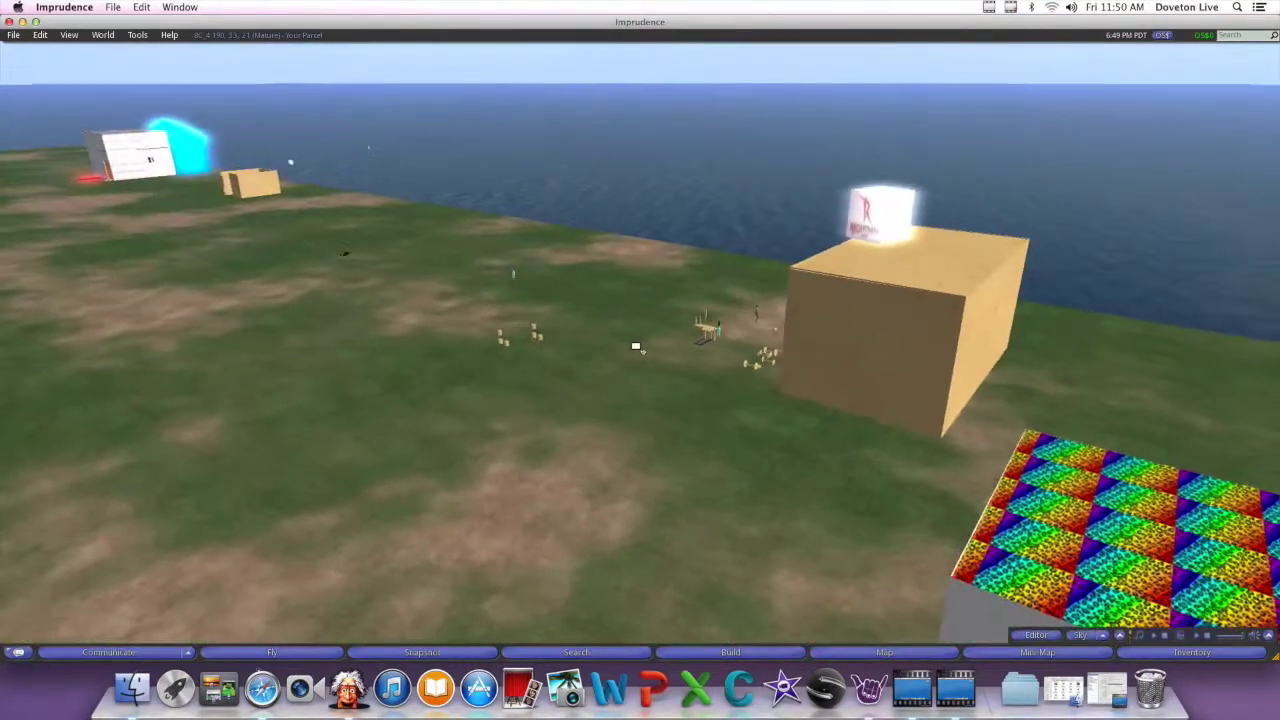
{"action": "scroll", "coordinate": [673, 369], "scroll_direction": "up", "scroll_amount": 3}
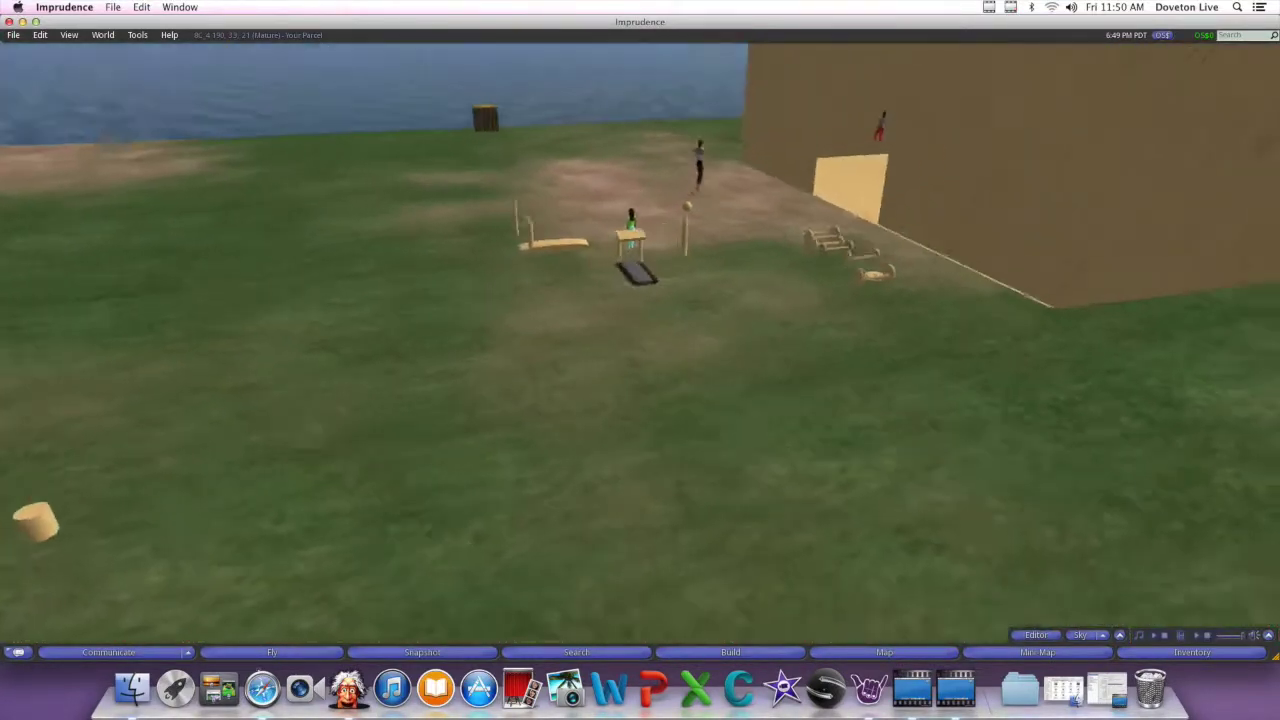
{"action": "left_click_drag", "start_coordinate": [700, 340], "coordinate": [620, 340], "text": "ctrl+alt"}
{"action": "left_click_drag", "start_coordinate": [478, 310], "coordinate": [400, 310], "text": "ctrl+alt"}
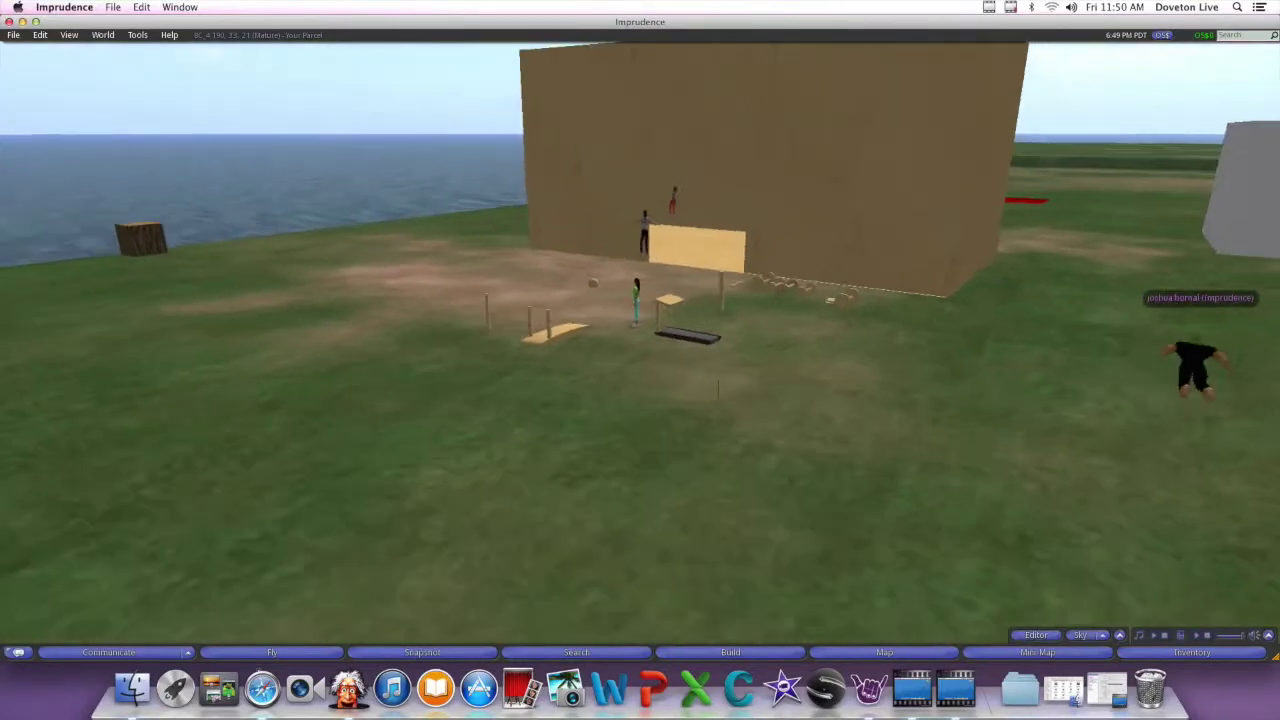
{"action": "scroll", "coordinate": [590, 330], "scroll_direction": "down", "scroll_amount": 5}
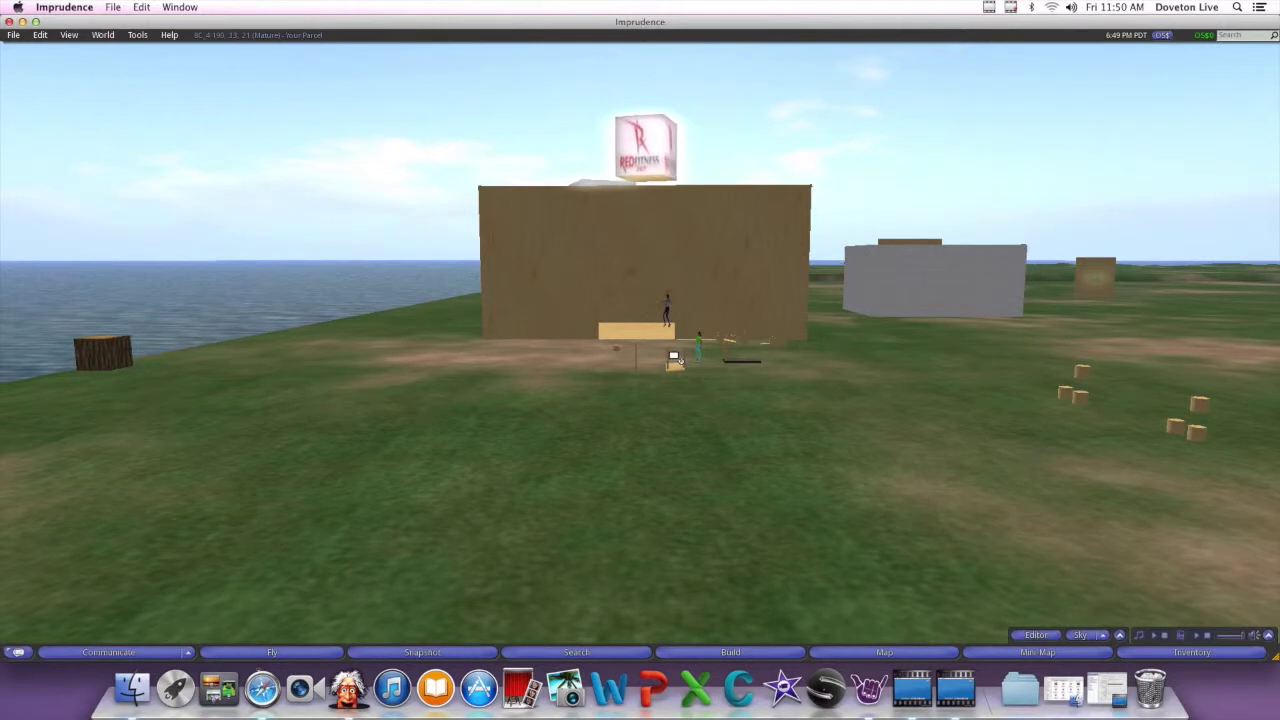
{"action": "scroll", "coordinate": [673, 357], "scroll_direction": "up", "scroll_amount": 3}
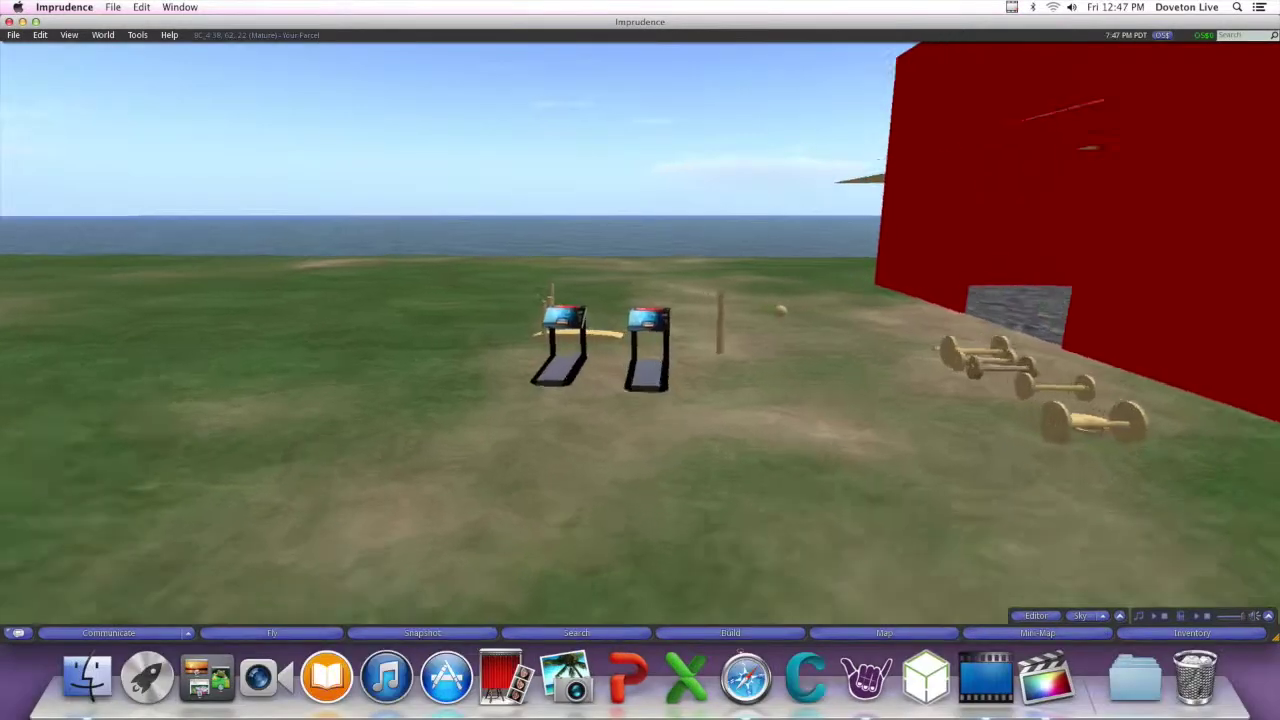
Turn toward the red gym, focus on the treadmill belts, then the stone doorway
{"action": "key", "text": "Down"}
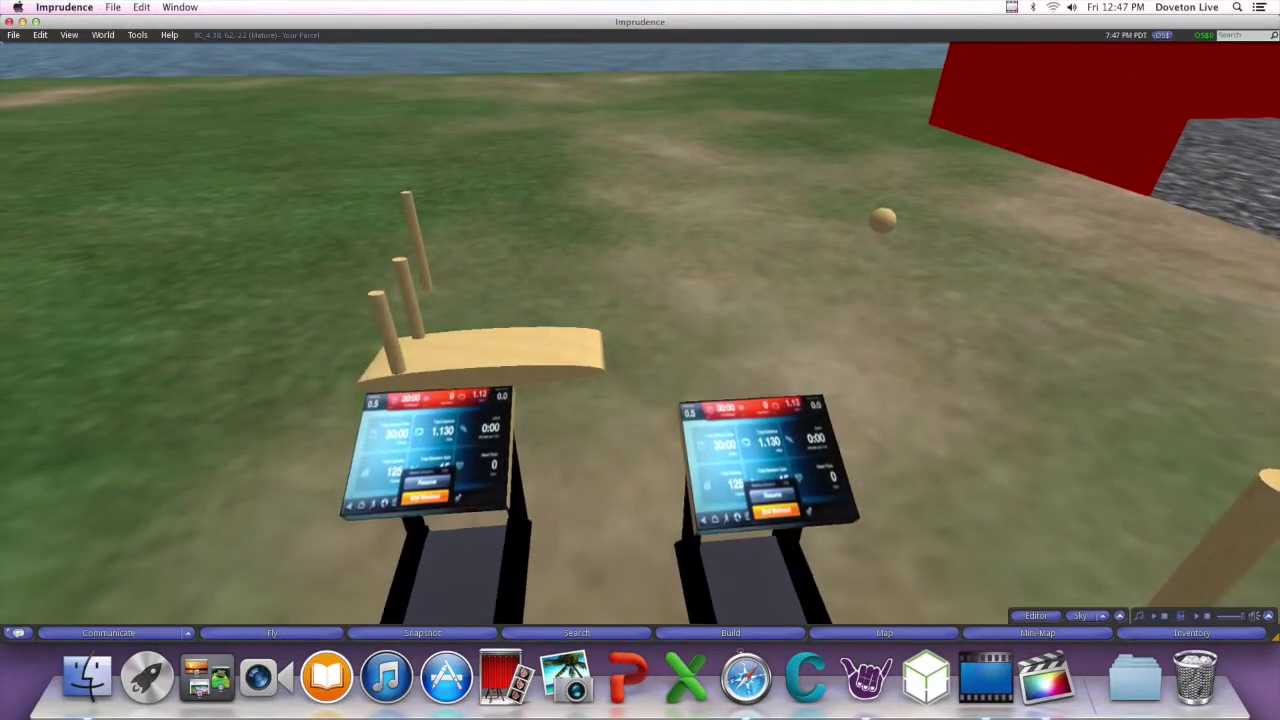
{"action": "key", "text": "Left"}
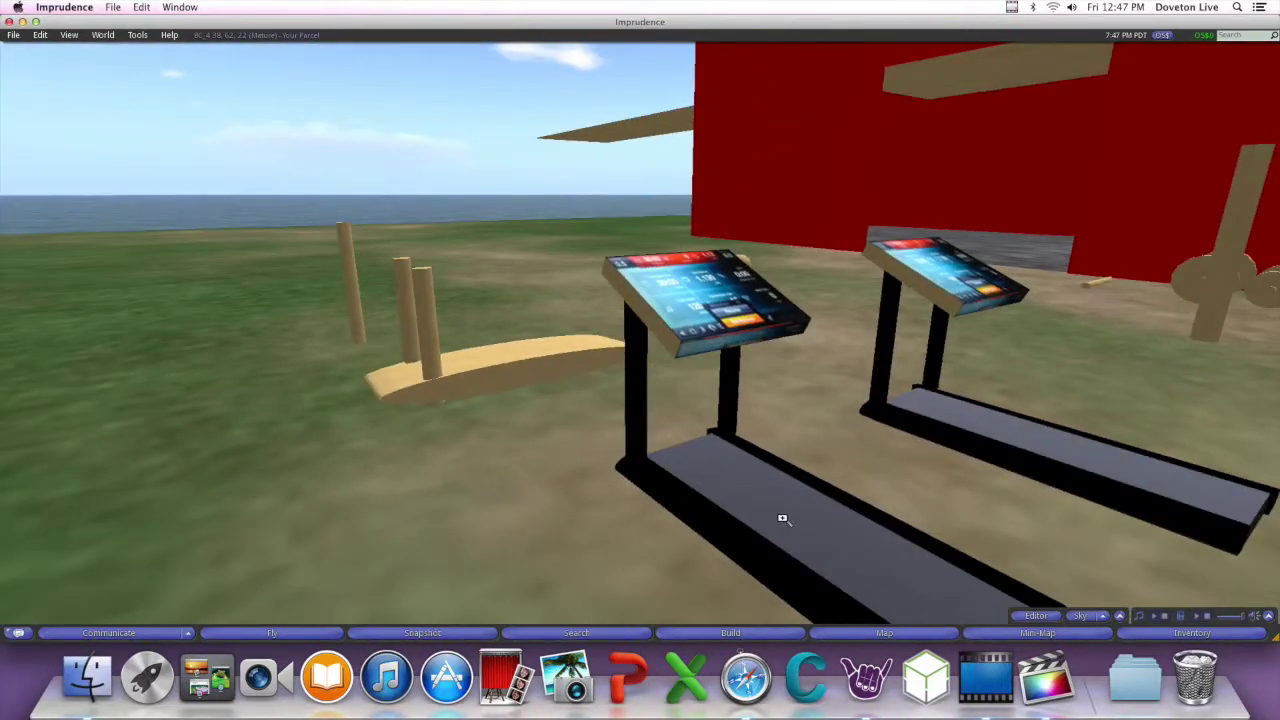
{"action": "left_click", "coordinate": [782, 518], "text": "alt"}
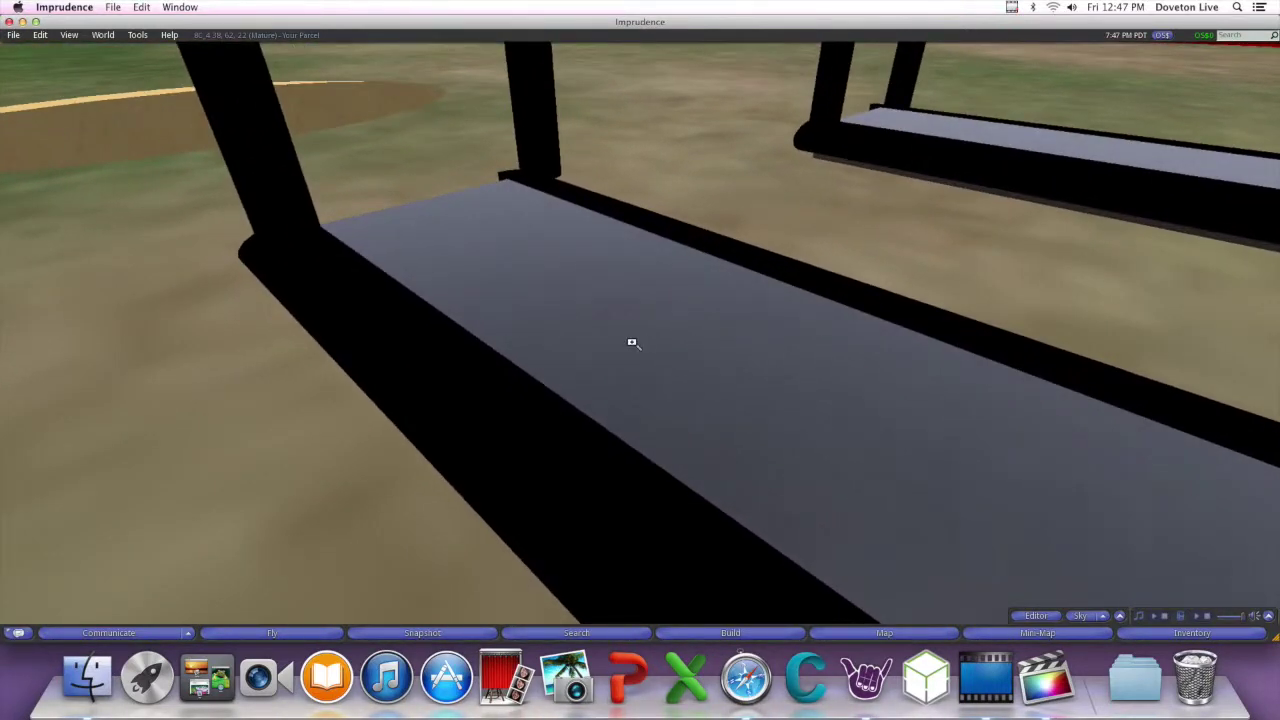
{"action": "mouse_move", "coordinate": [878, 200]}
{"action": "left_mouse_down", "text": "alt"}
{"action": "mouse_move", "coordinate": [660, 347]}
{"action": "mouse_move", "coordinate": [560, 350]}
{"action": "mouse_move", "coordinate": [645, 338]}
{"action": "left_mouse_up", "text": "alt"}
{"action": "left_click", "coordinate": [785, 93], "text": "alt"}
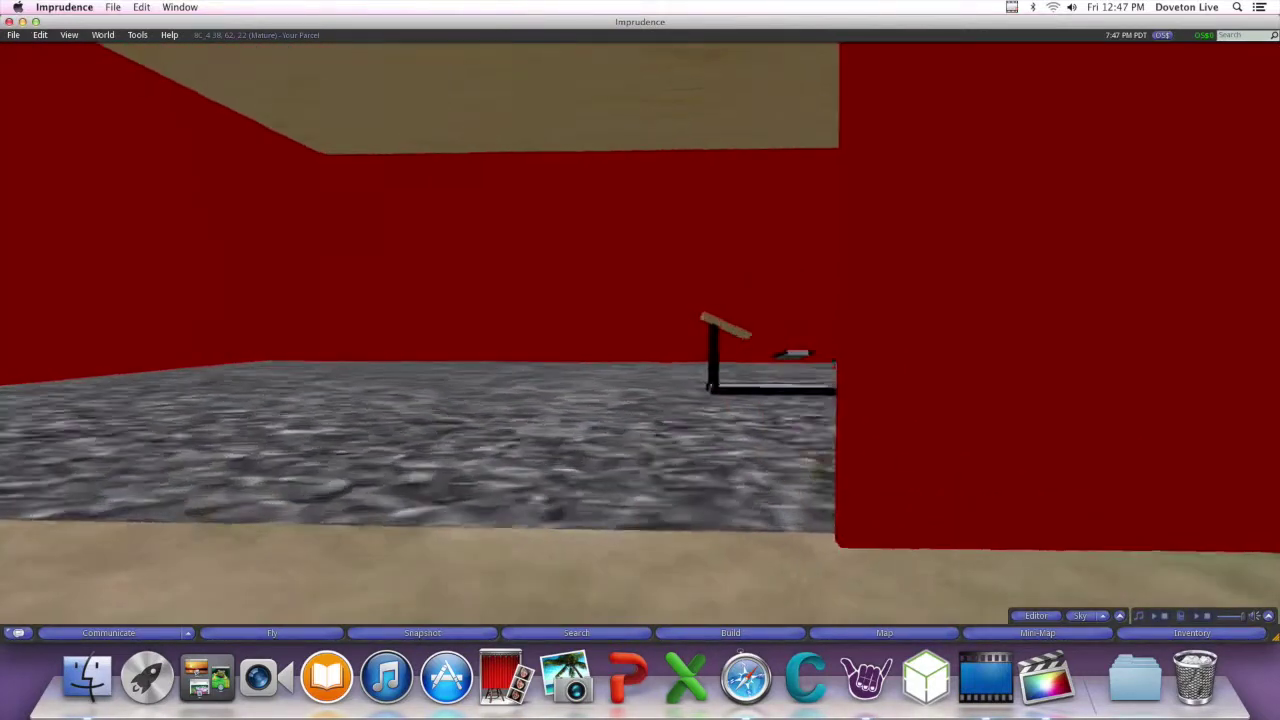
Orbit the indoor treadmill, level the camera at floor height, and bring up iShowU
{"action": "left_click_drag", "start_coordinate": [645, 346], "coordinate": [645, 346], "text": "alt"}
{"action": "left_click_drag", "start_coordinate": [800, 348], "coordinate": [800, 348], "text": "alt"}
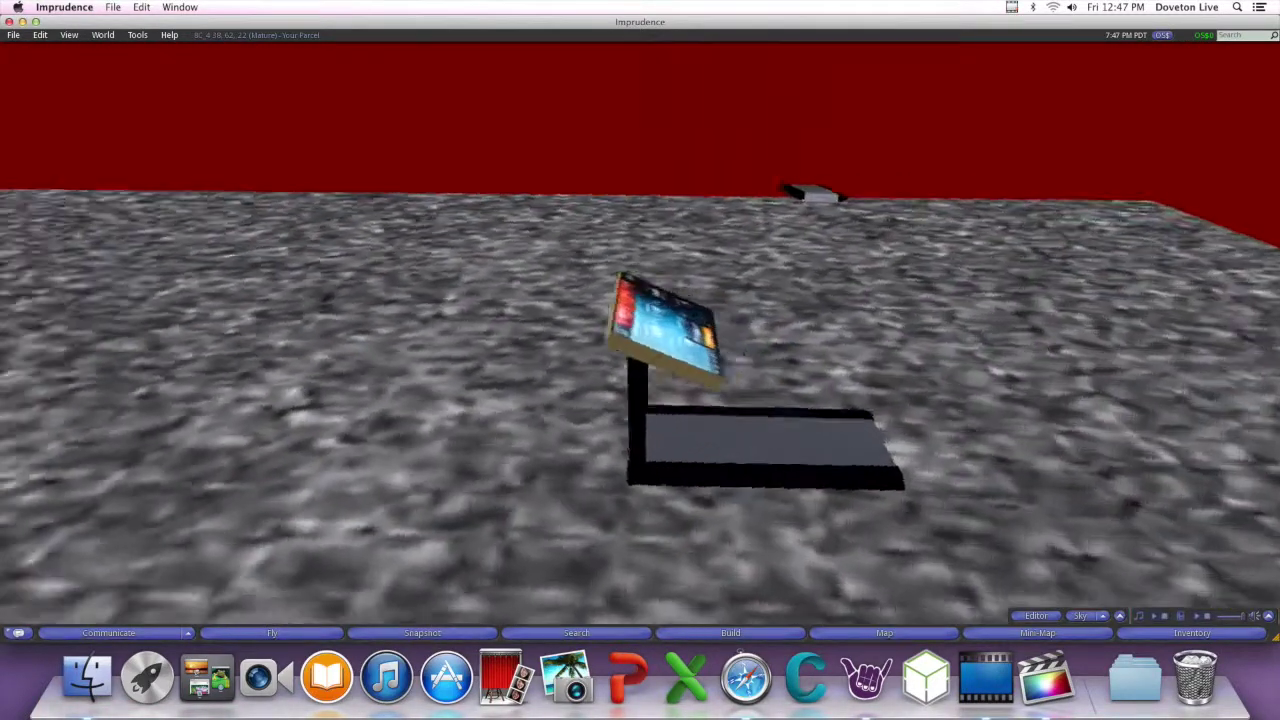
{"action": "left_click_drag", "start_coordinate": [700, 400], "coordinate": [700, 400], "text": "alt"}
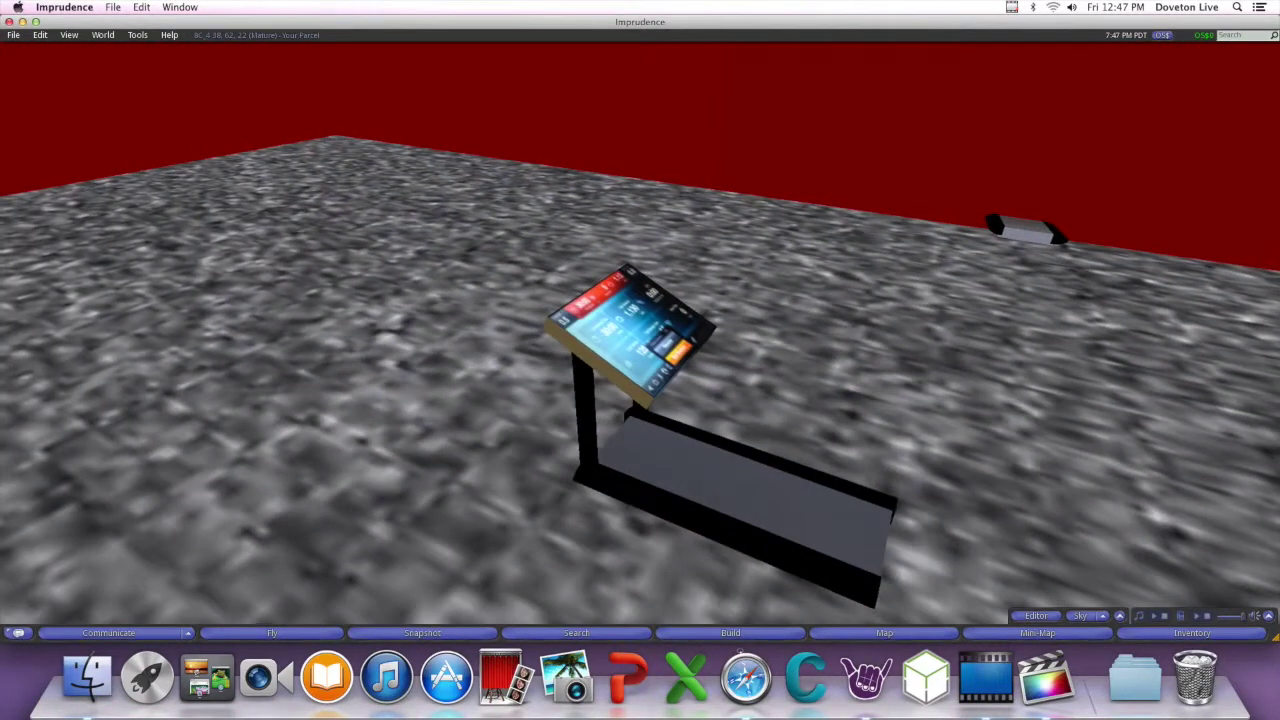
{"action": "left_click_drag", "start_coordinate": [940, 294], "coordinate": [940, 294], "text": "alt"}
{"action": "key", "text": "Escape"}
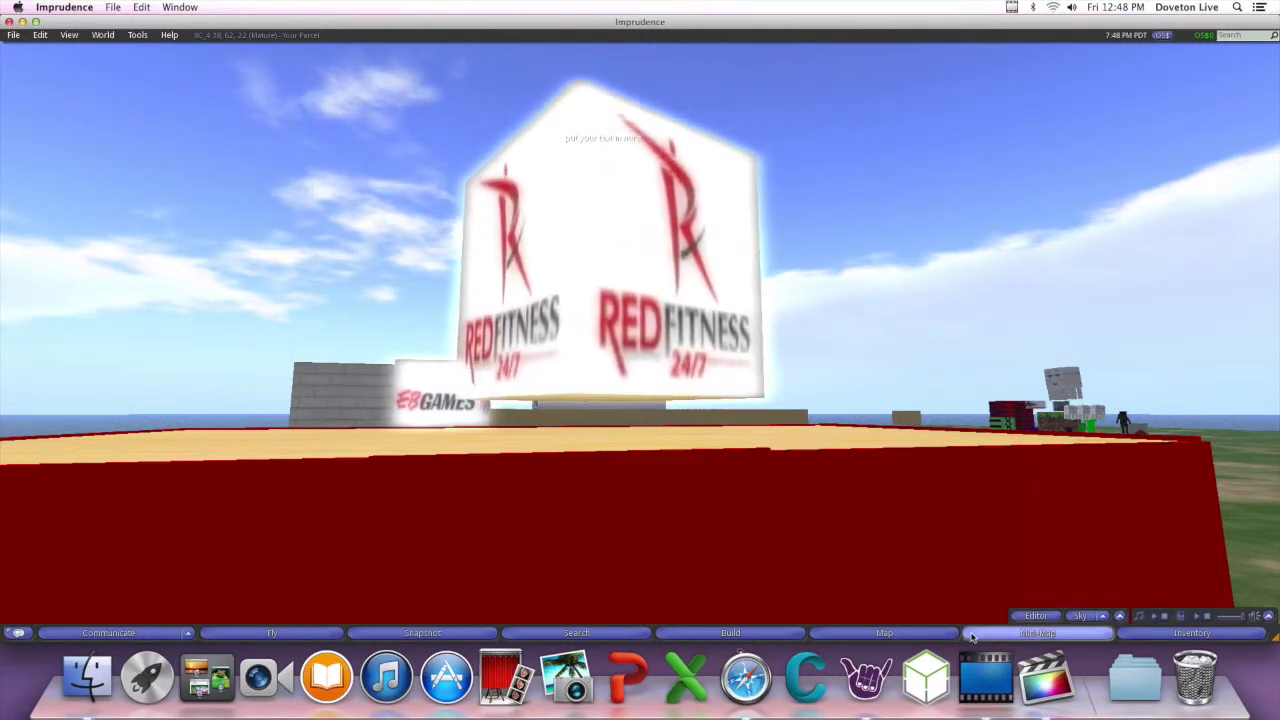
{"action": "left_click", "coordinate": [977, 680]}
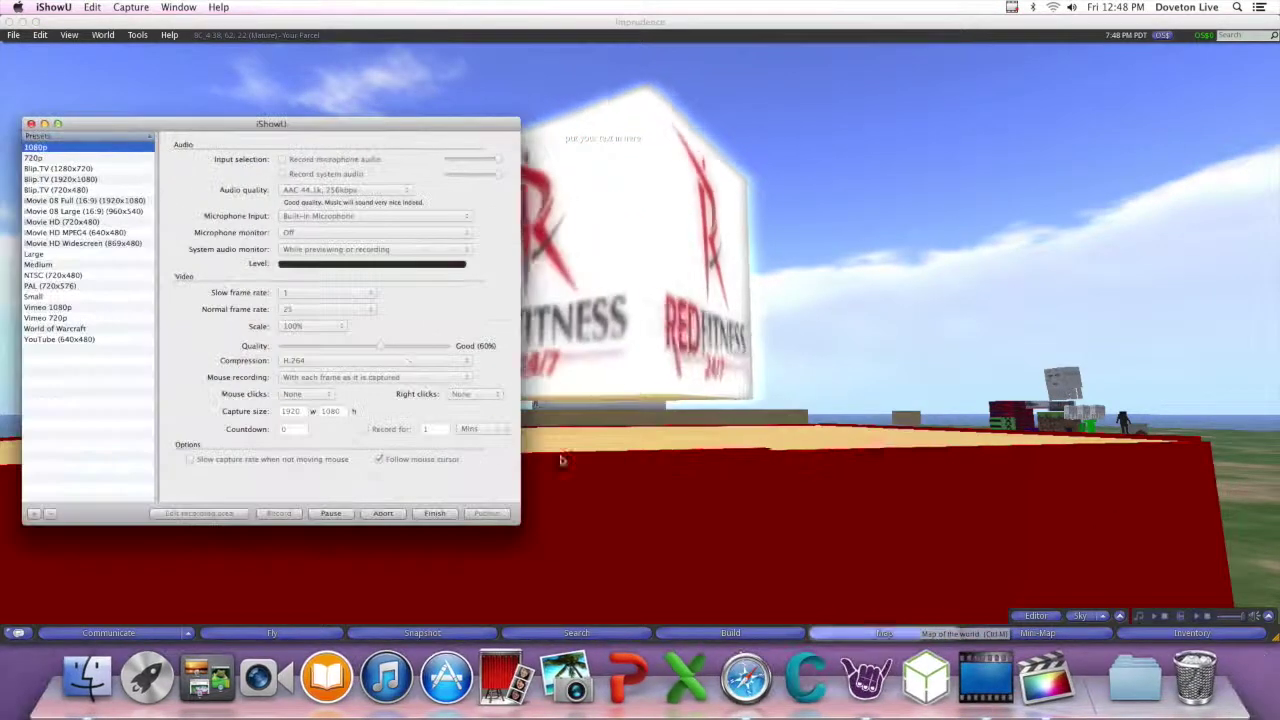